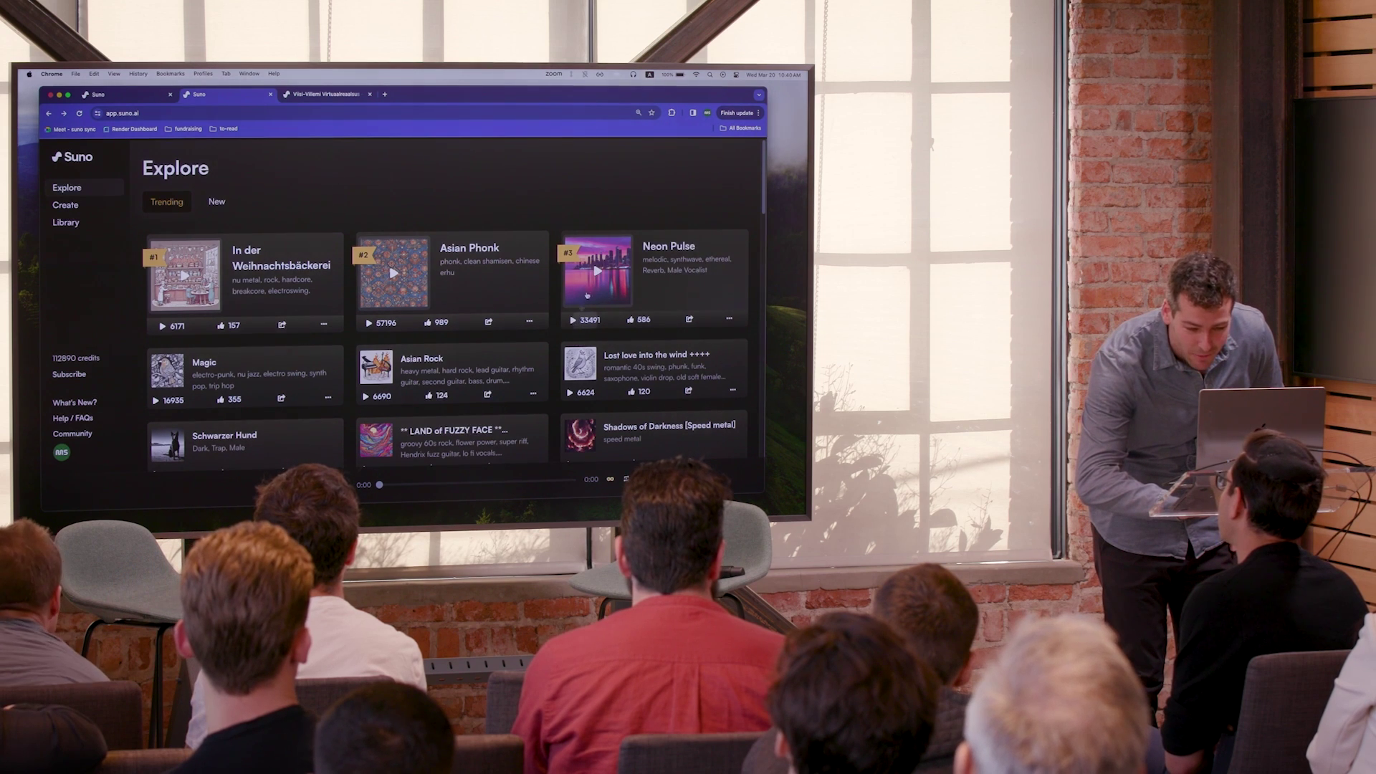
# Play 'Neon Pulse' from the list and bring up its song page with full lyrics
pyautogui.click(587, 296)
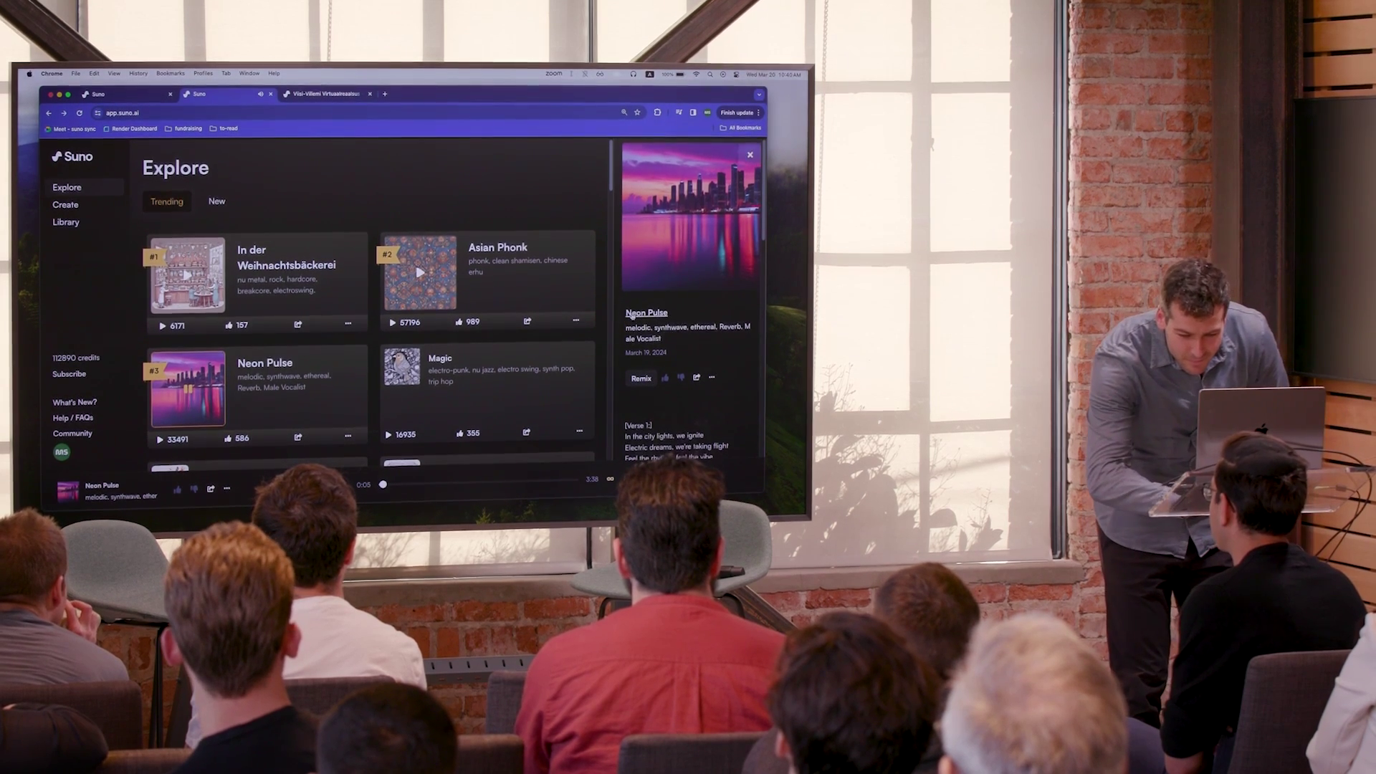
pyautogui.click(633, 317)
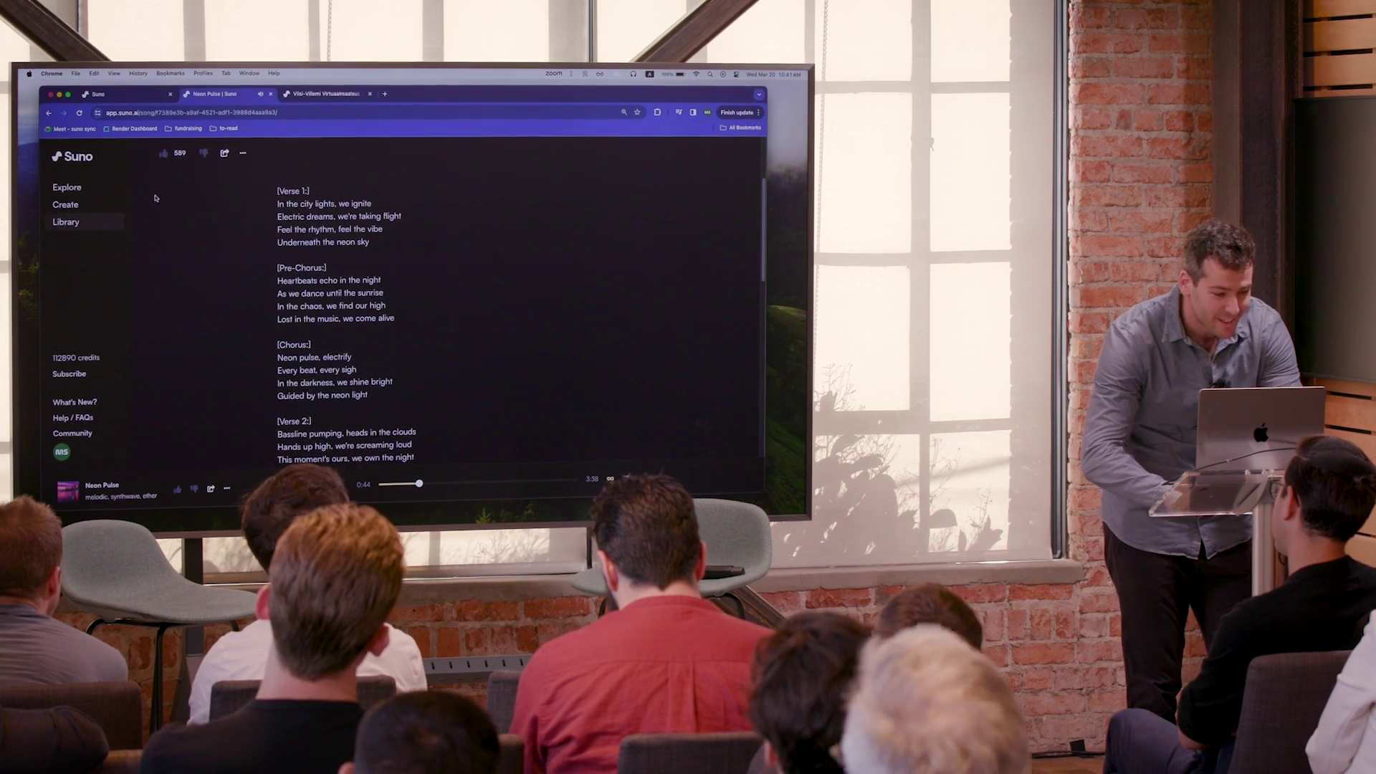
# Generate two 'Code Fusion' grunge RB salsa tracks from the AI-conference description
pyautogui.click(124, 96)
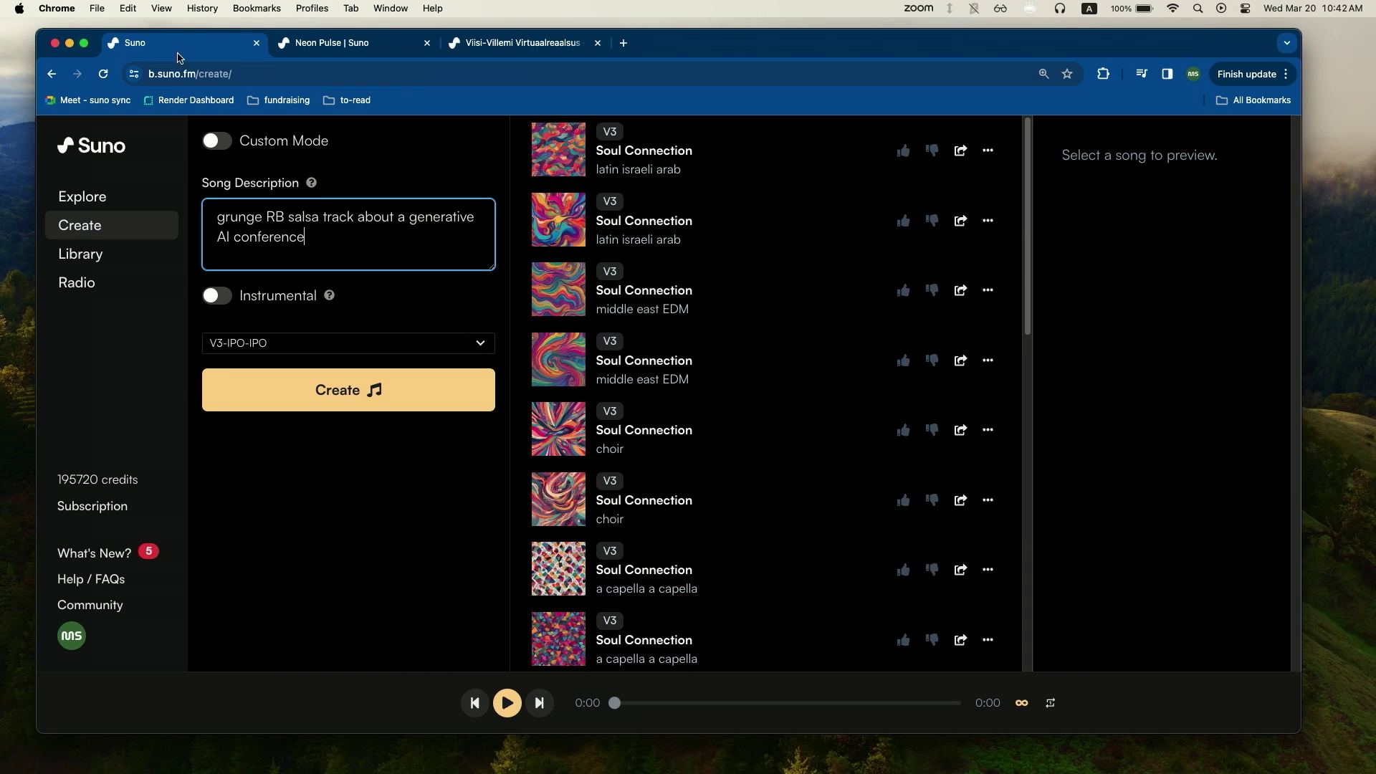
pyautogui.click(296, 377)
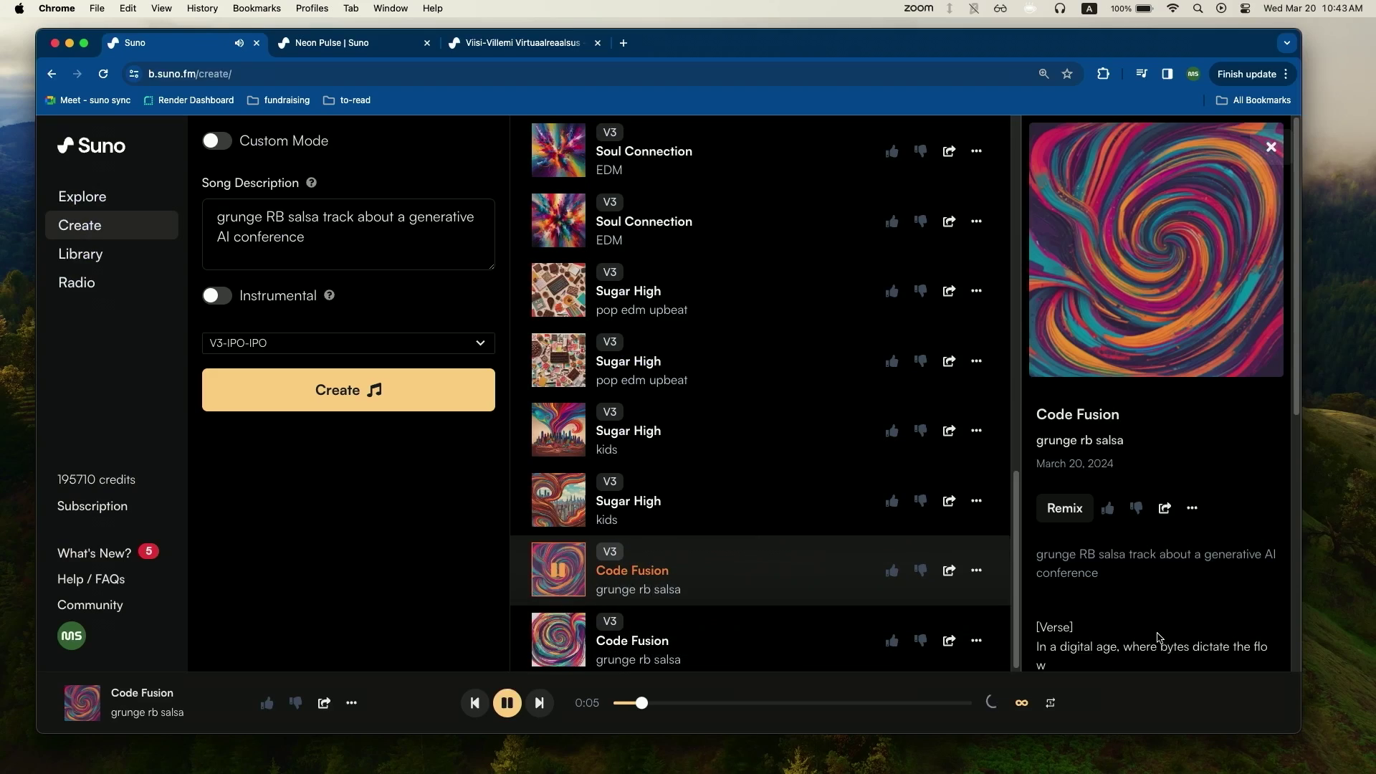
pyautogui.scroll(-3, 1158, 638)
pyautogui.scroll(-4, 1158, 637)
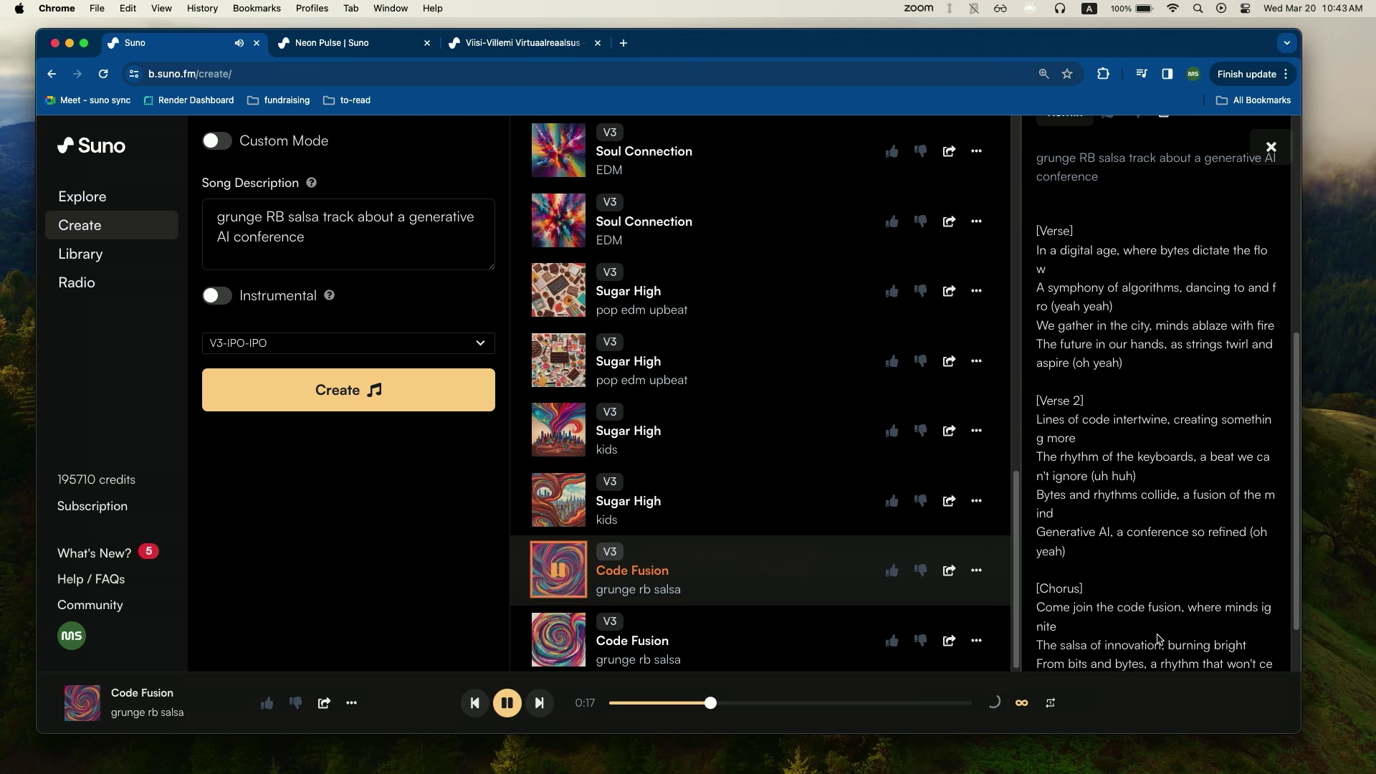
pyautogui.scroll(5, 1157, 639)
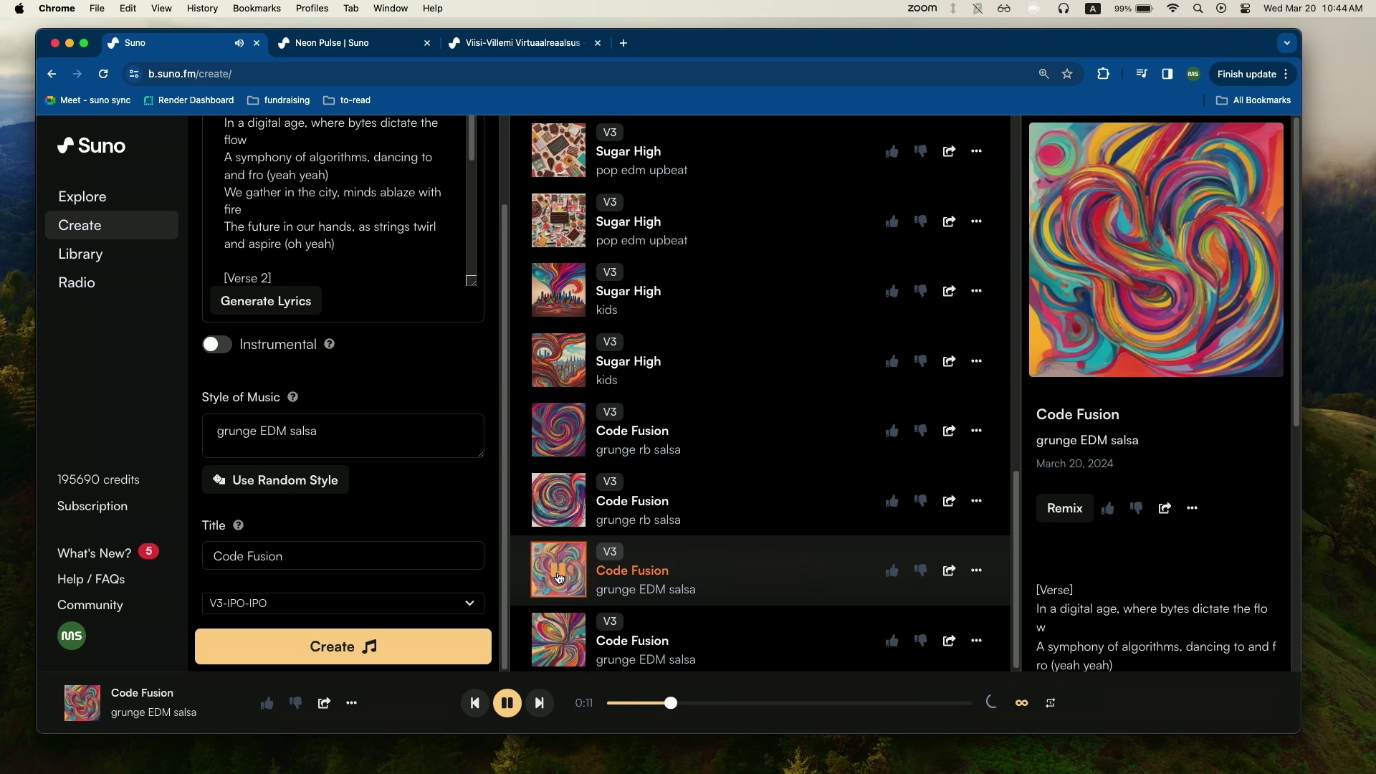
pyautogui.scroll(-1, 558, 579)
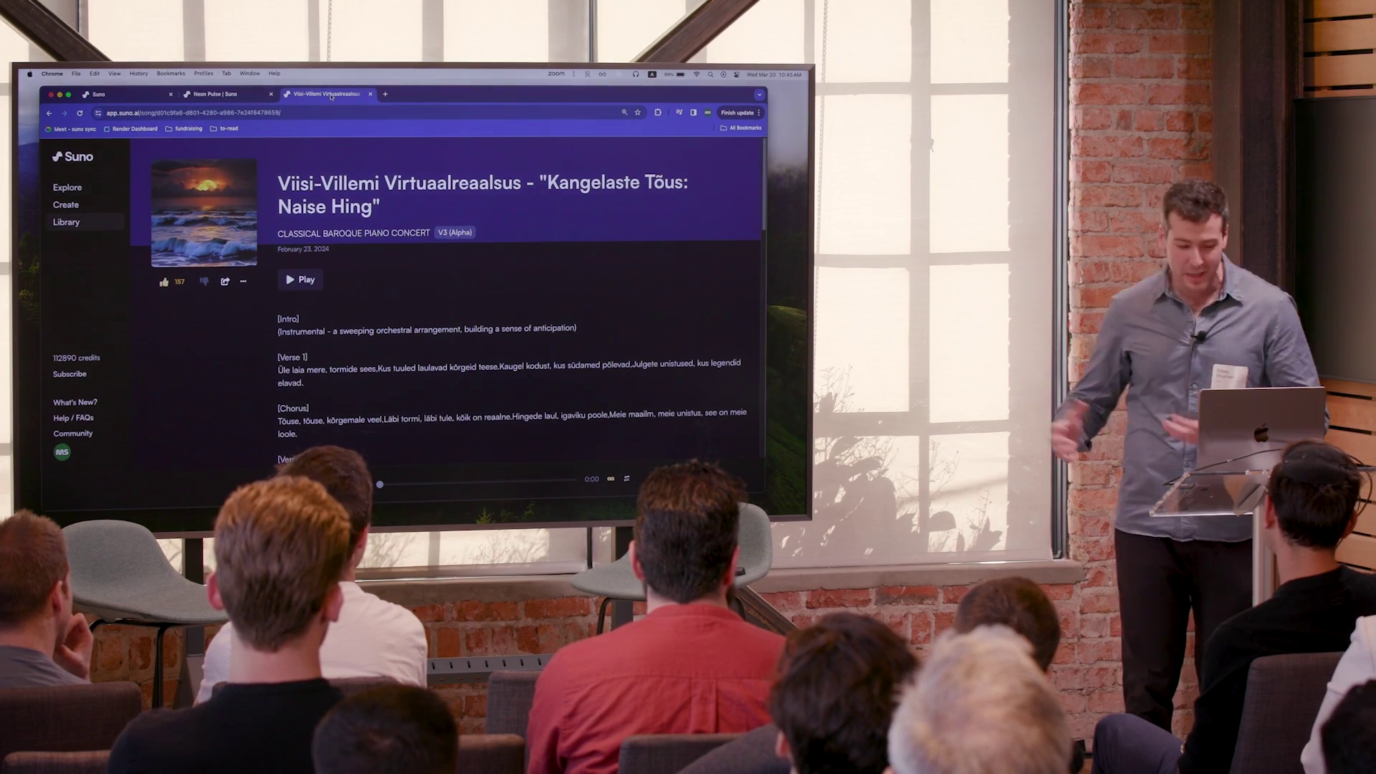
pyautogui.click(300, 280)
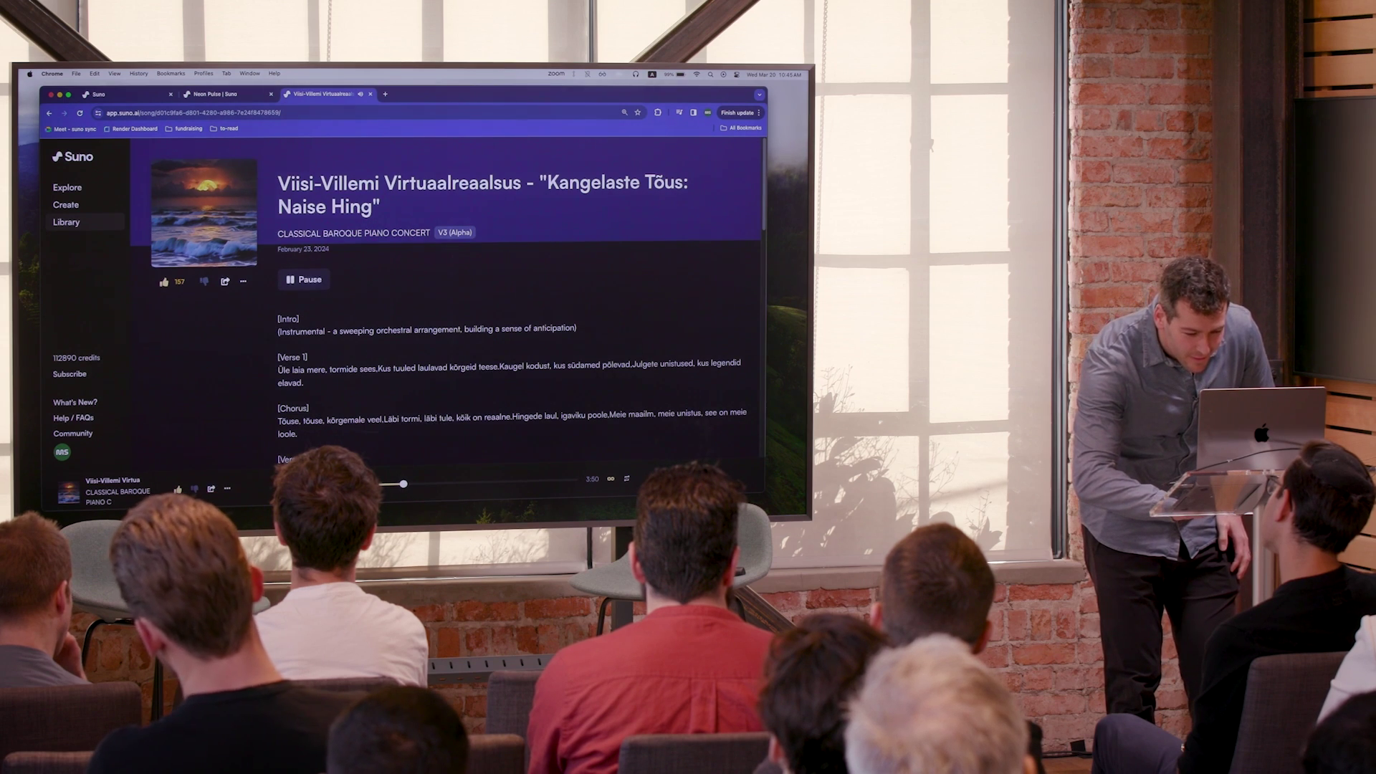
pyautogui.press('space')
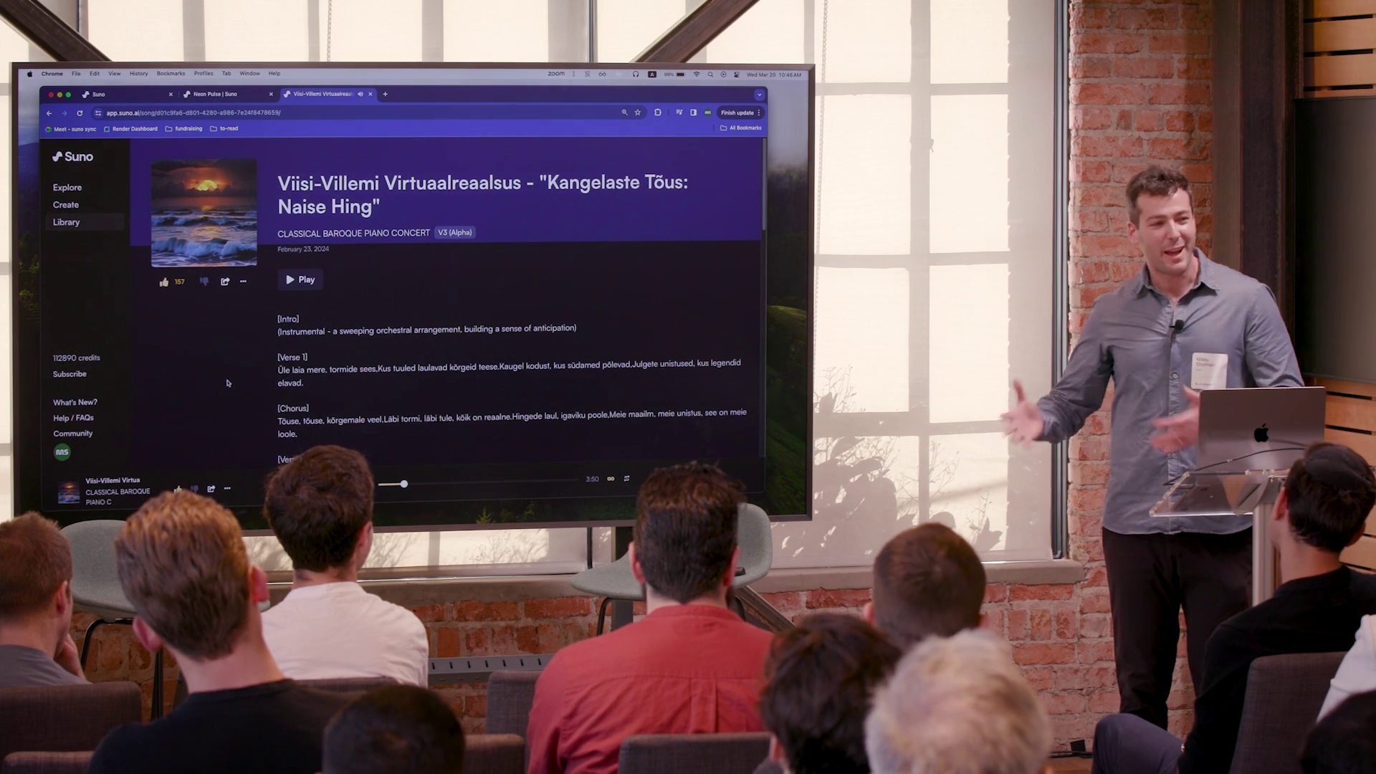